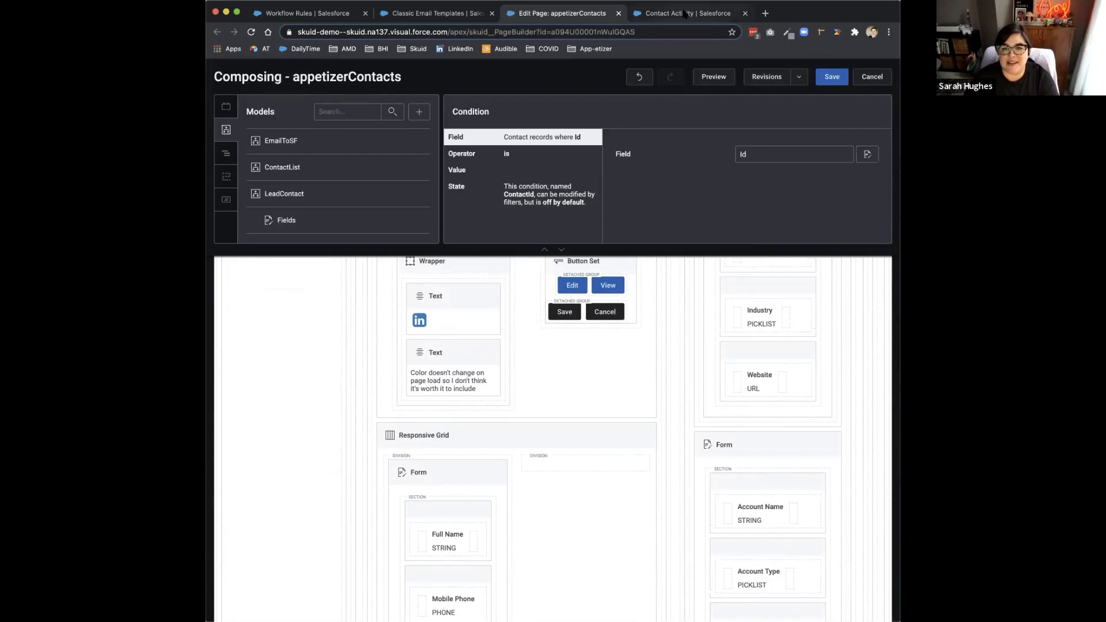
Step: Check the View, Save and Cancel buttons on the live Contact Activity page and return to the page editor
{"action": "left_click", "coordinate": [649, 164]}
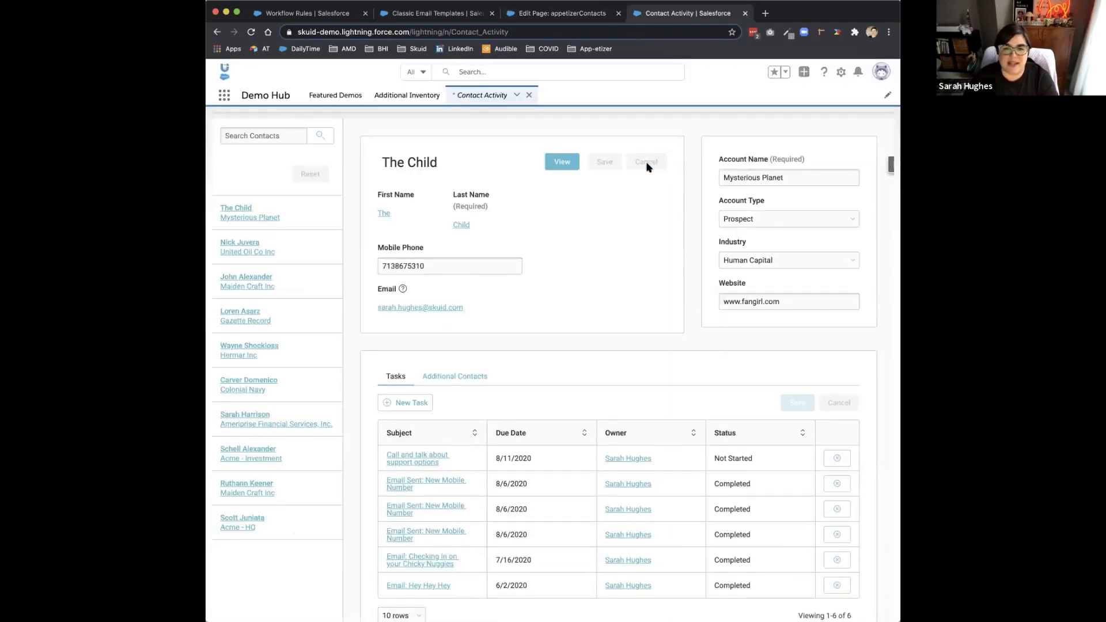
{"action": "left_click", "coordinate": [569, 168]}
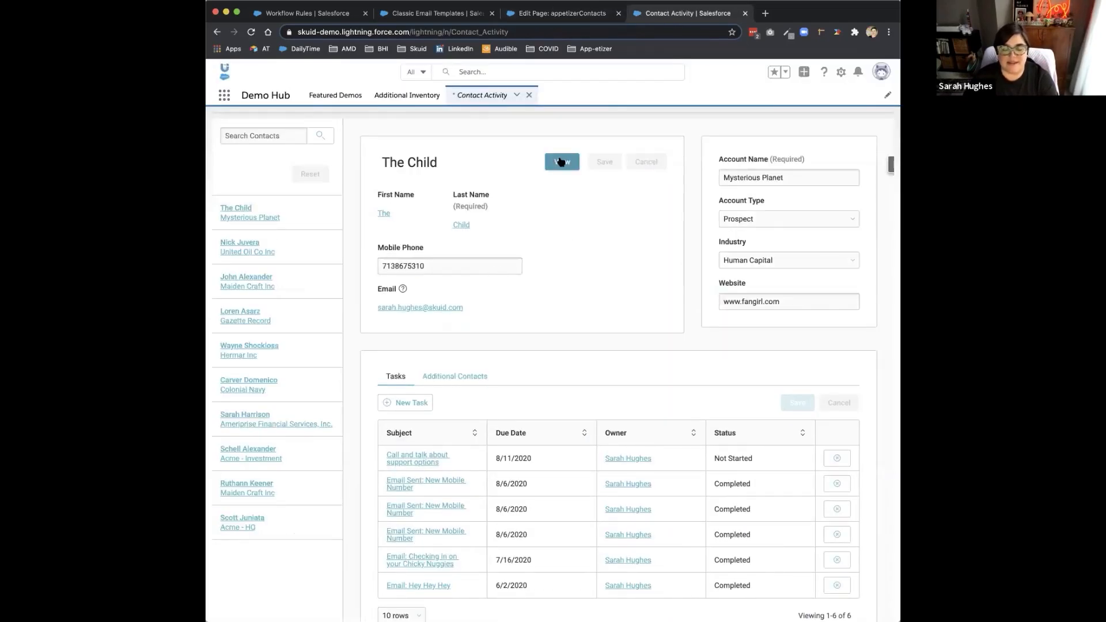
{"action": "left_click", "coordinate": [562, 13]}
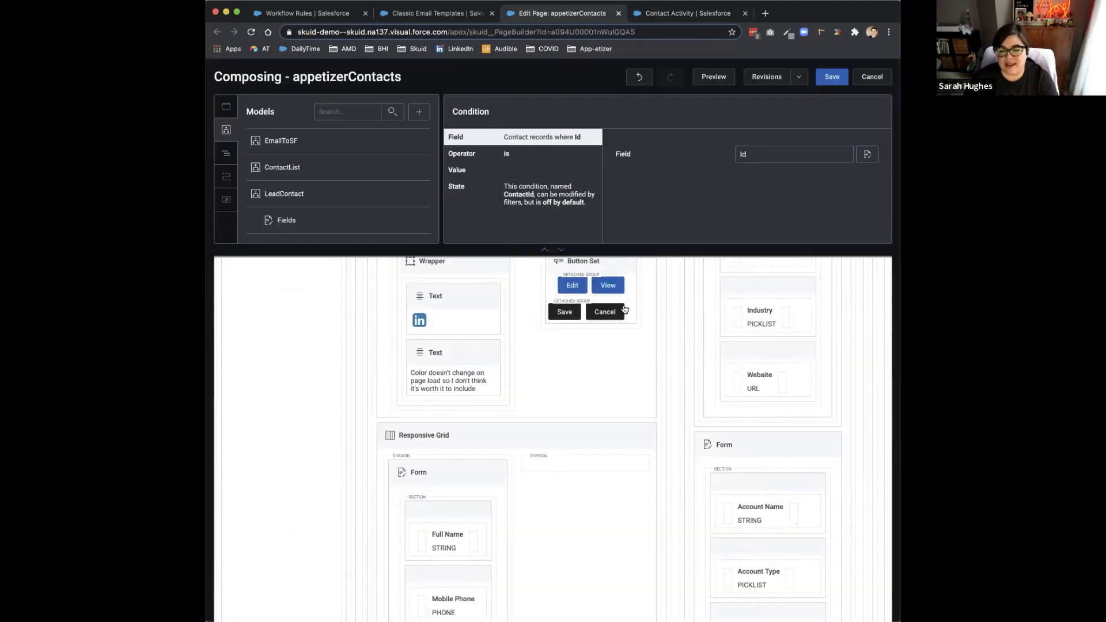
Step: Examine the basic properties of the Edit button in the Button Set and the components laid out around it
{"action": "left_click", "coordinate": [568, 293]}
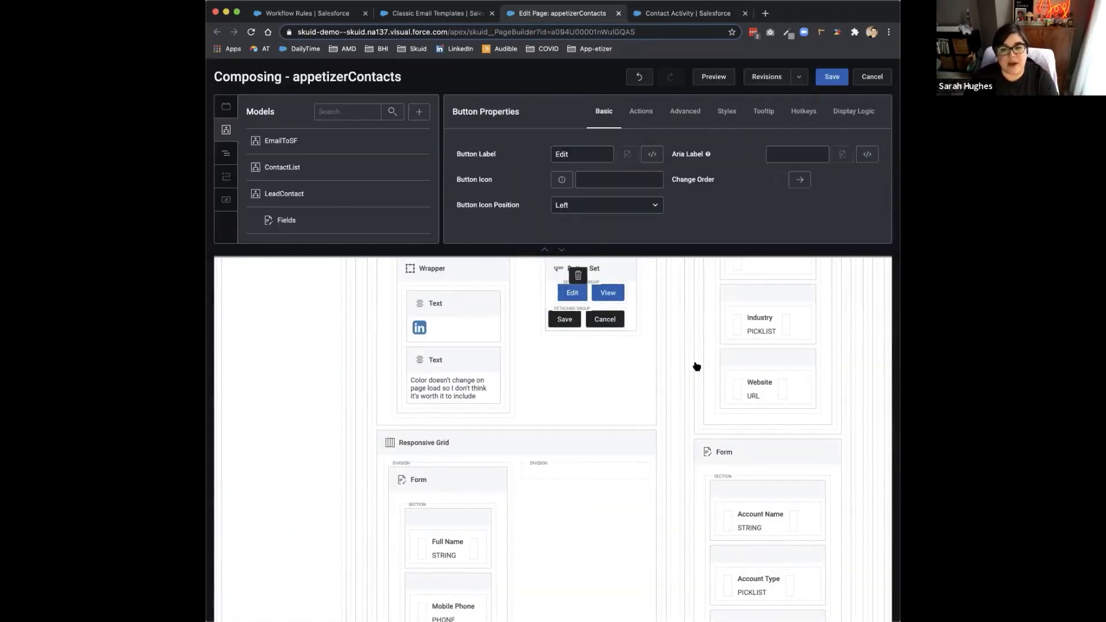
{"action": "scroll", "coordinate": [694, 365], "scroll_direction": "up", "scroll_amount": 3}
{"action": "scroll", "coordinate": [677, 362], "scroll_direction": "up", "scroll_amount": 8}
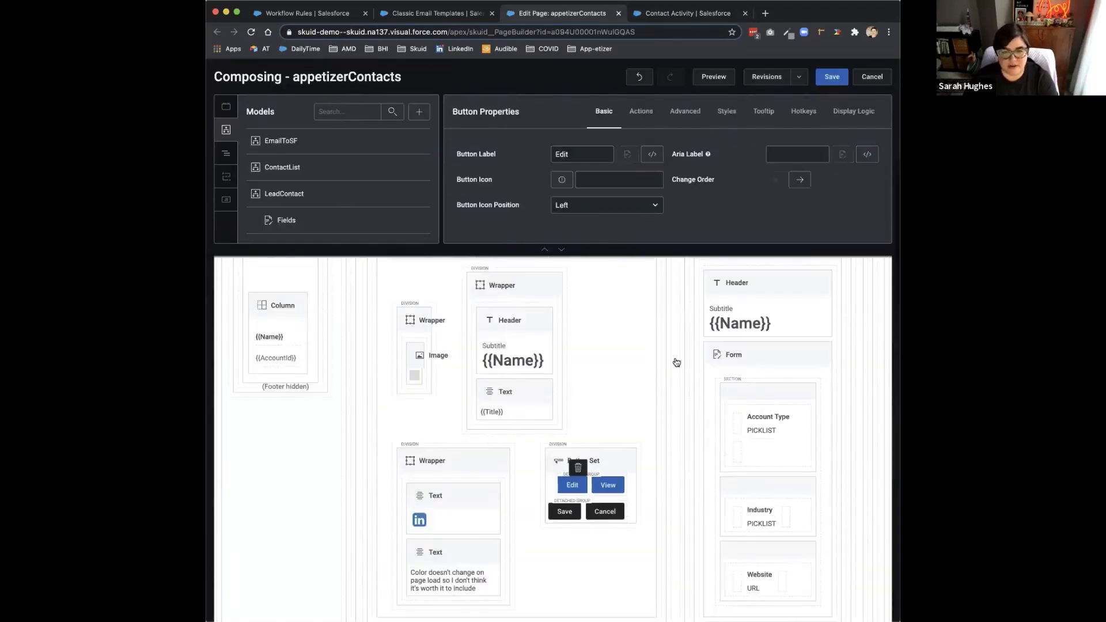
{"action": "scroll", "coordinate": [677, 362], "scroll_direction": "down", "scroll_amount": 4}
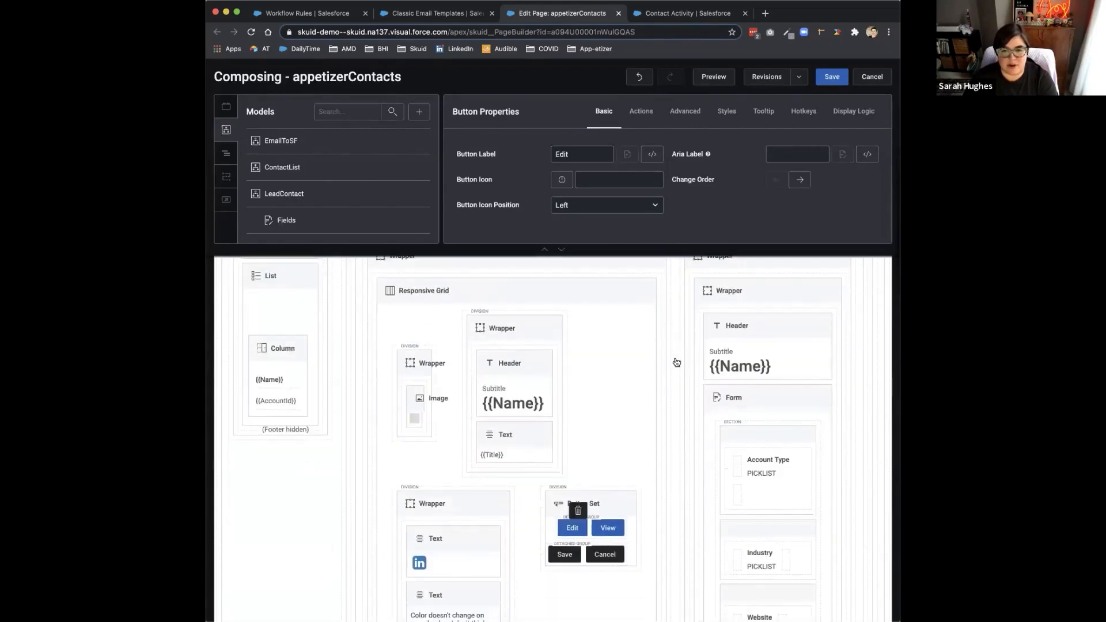
{"action": "scroll", "coordinate": [677, 362], "scroll_direction": "down", "scroll_amount": 3}
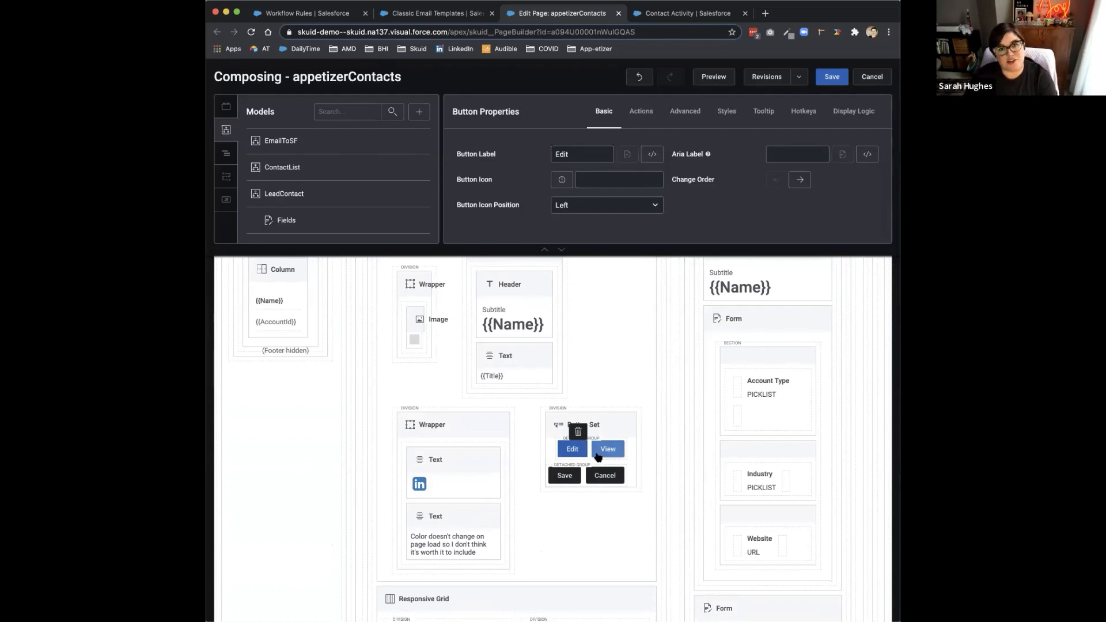
{"action": "scroll", "coordinate": [598, 457], "scroll_direction": "down", "scroll_amount": 4}
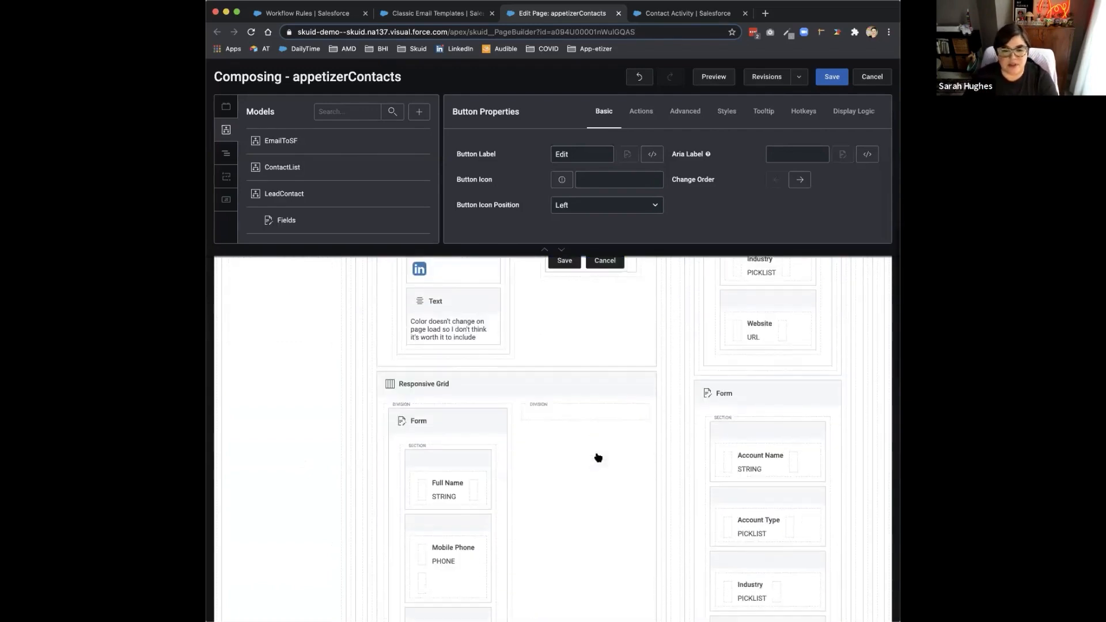
Step: Compare the model and default mode of the two contact forms in the stacked responsive grids
{"action": "left_click", "coordinate": [465, 434]}
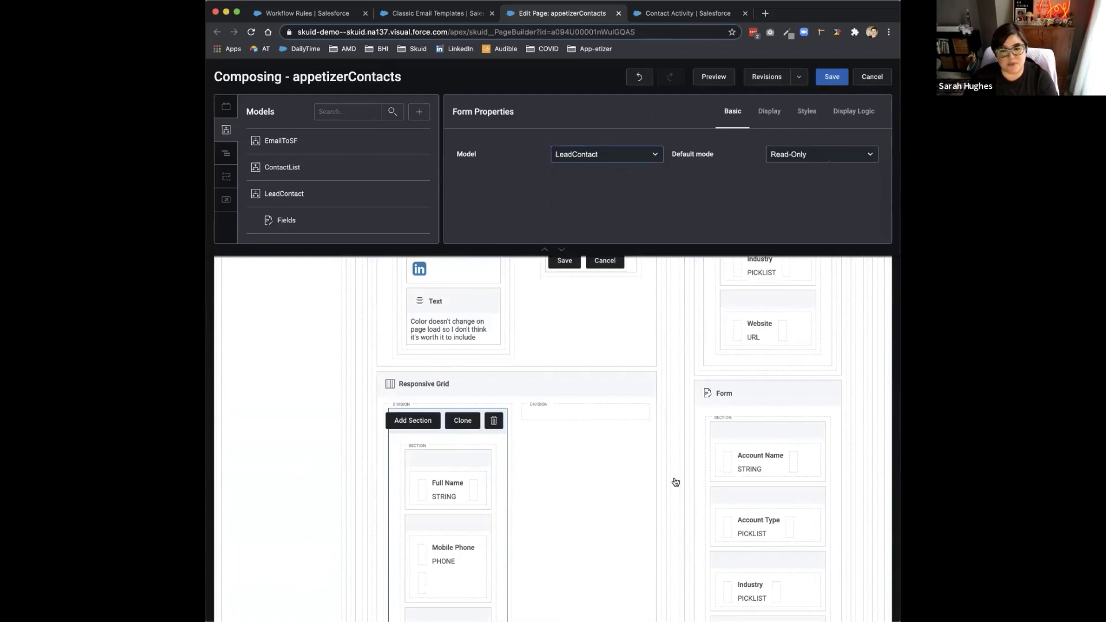
{"action": "scroll", "coordinate": [674, 482], "scroll_direction": "down", "scroll_amount": 6}
{"action": "left_click", "coordinate": [412, 435]}
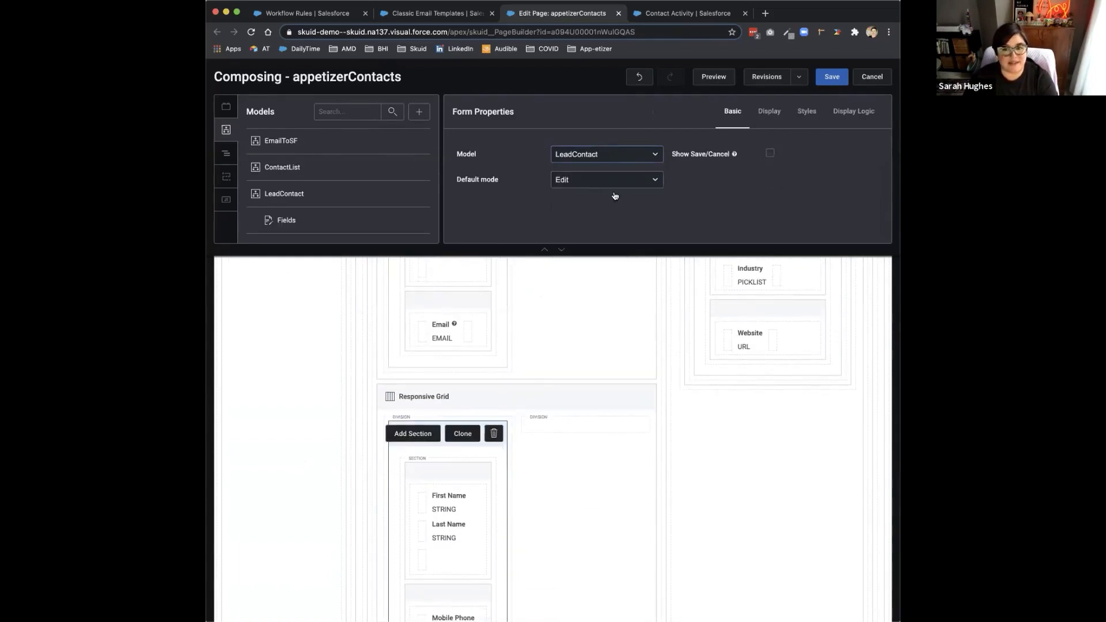
{"action": "scroll", "coordinate": [501, 311], "scroll_direction": "up", "scroll_amount": 4}
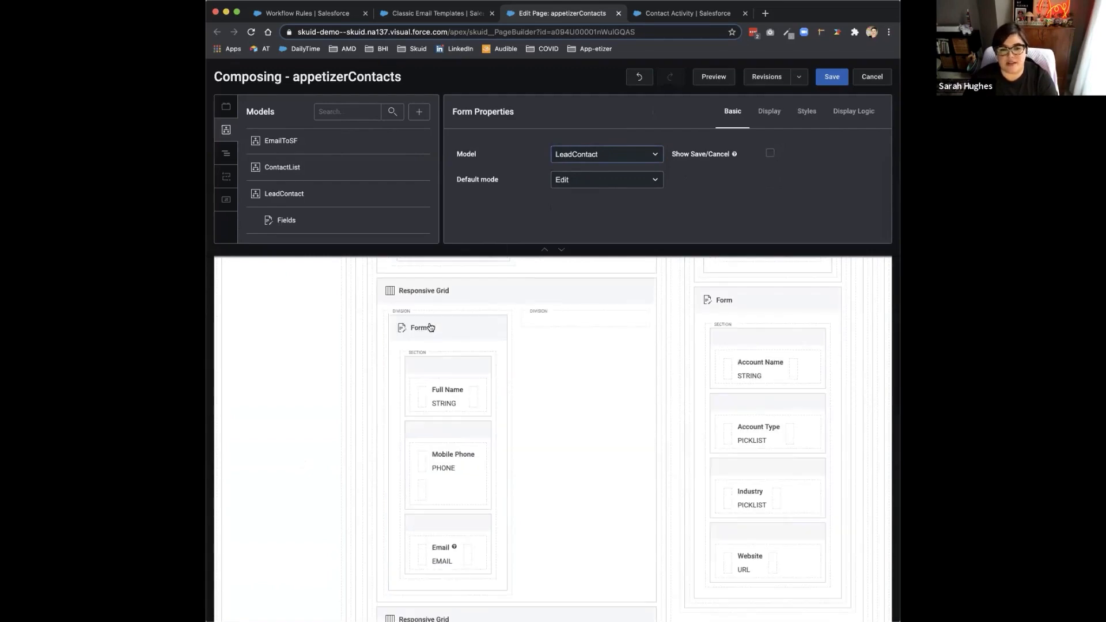
{"action": "left_click", "coordinate": [429, 327]}
{"action": "scroll", "coordinate": [549, 411], "scroll_direction": "down", "scroll_amount": 5}
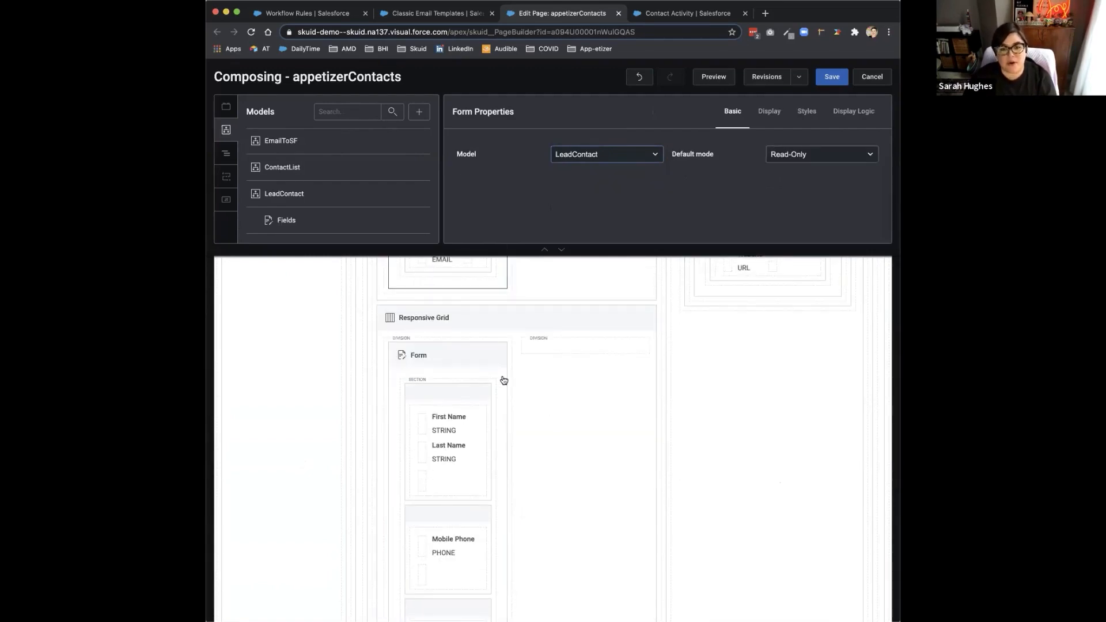
{"action": "left_click", "coordinate": [446, 357]}
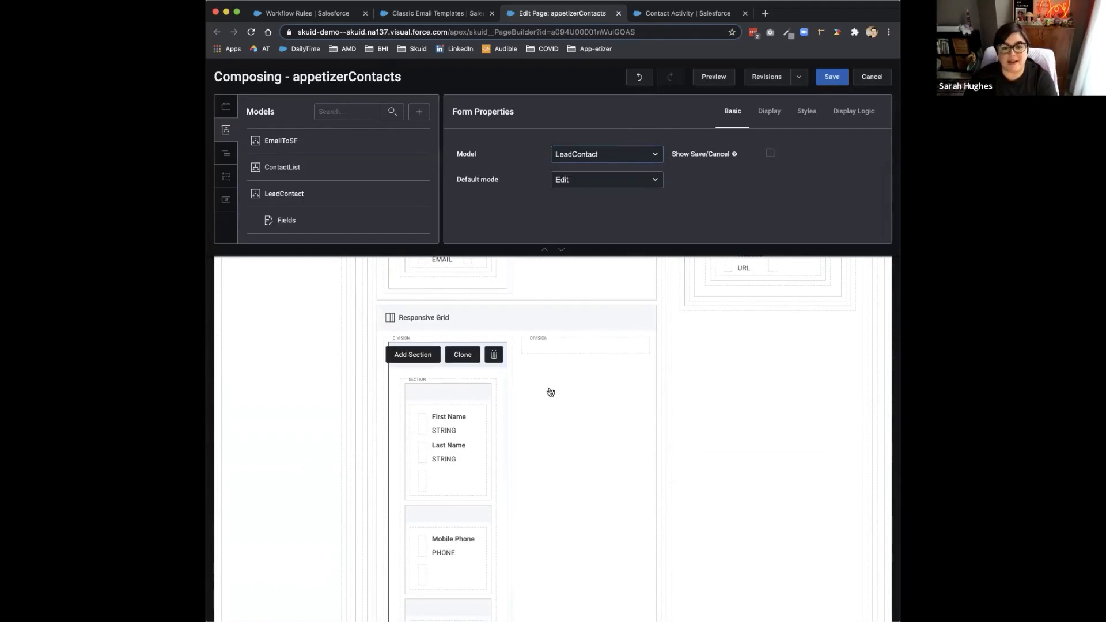
Step: Inspect the read-only settings of the Mobile Phone and First Name fields in the form with first and last names
{"action": "scroll", "coordinate": [550, 392], "scroll_direction": "down", "scroll_amount": 2}
{"action": "left_click", "coordinate": [445, 455]}
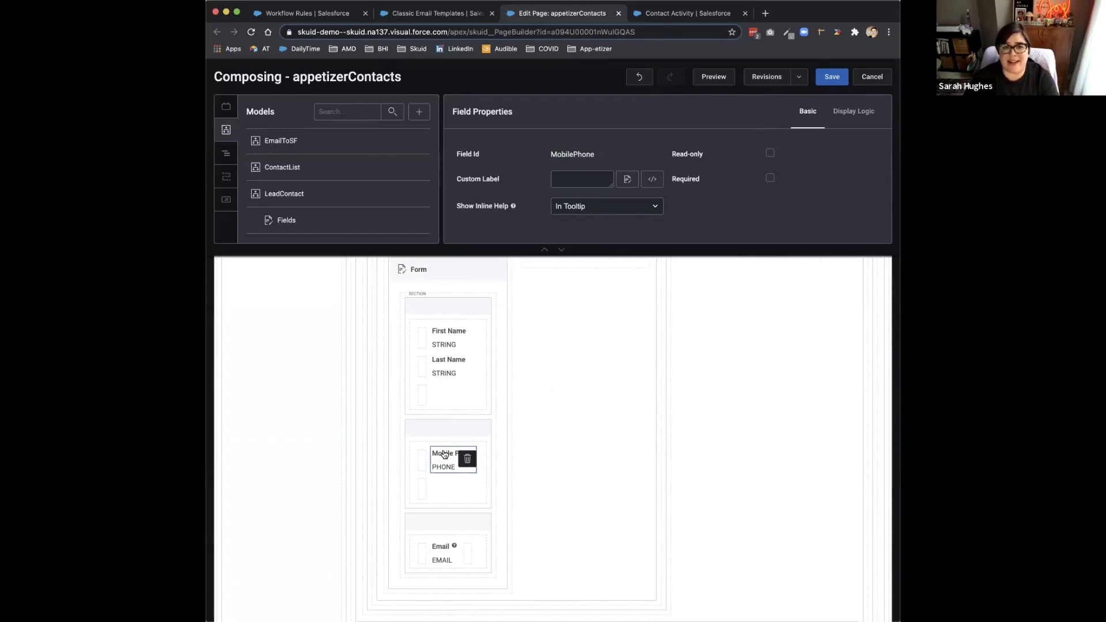
{"action": "left_click", "coordinate": [457, 343]}
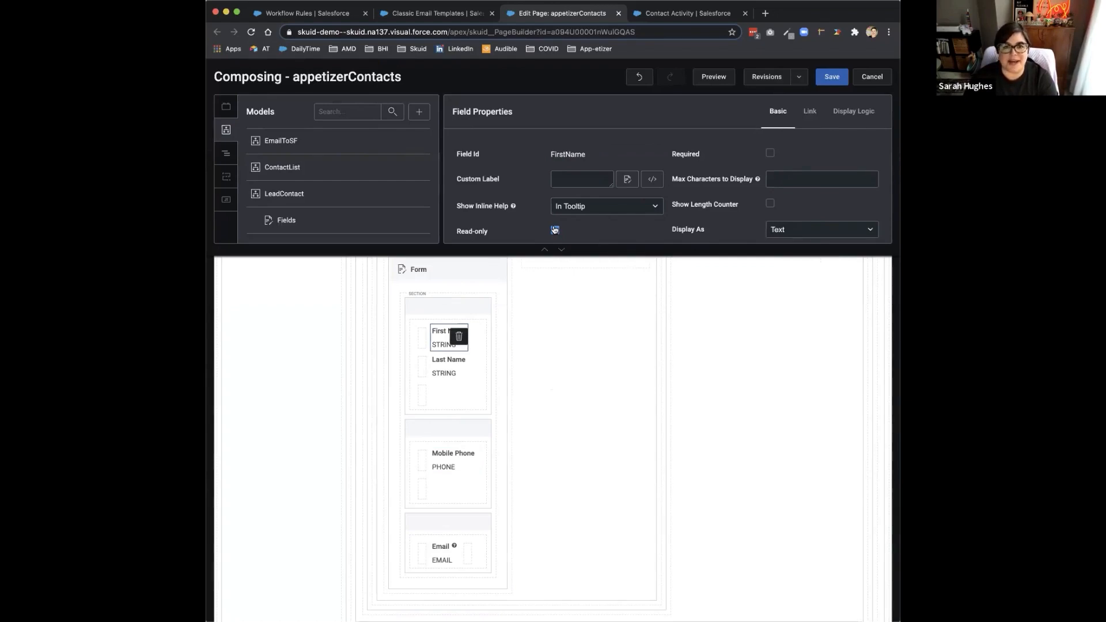
{"action": "left_click", "coordinate": [464, 456]}
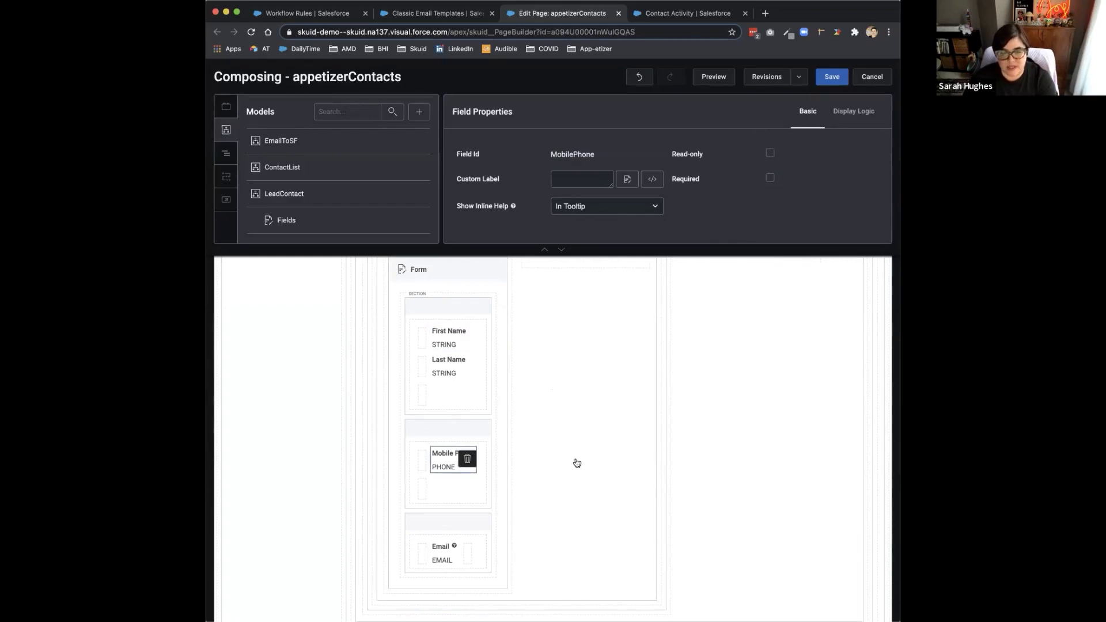
Step: Review the layout properties of the responsive grid that holds the edit-mode contact form
{"action": "scroll", "coordinate": [577, 463], "scroll_direction": "down", "scroll_amount": 2}
{"action": "scroll", "coordinate": [576, 463], "scroll_direction": "up", "scroll_amount": 5}
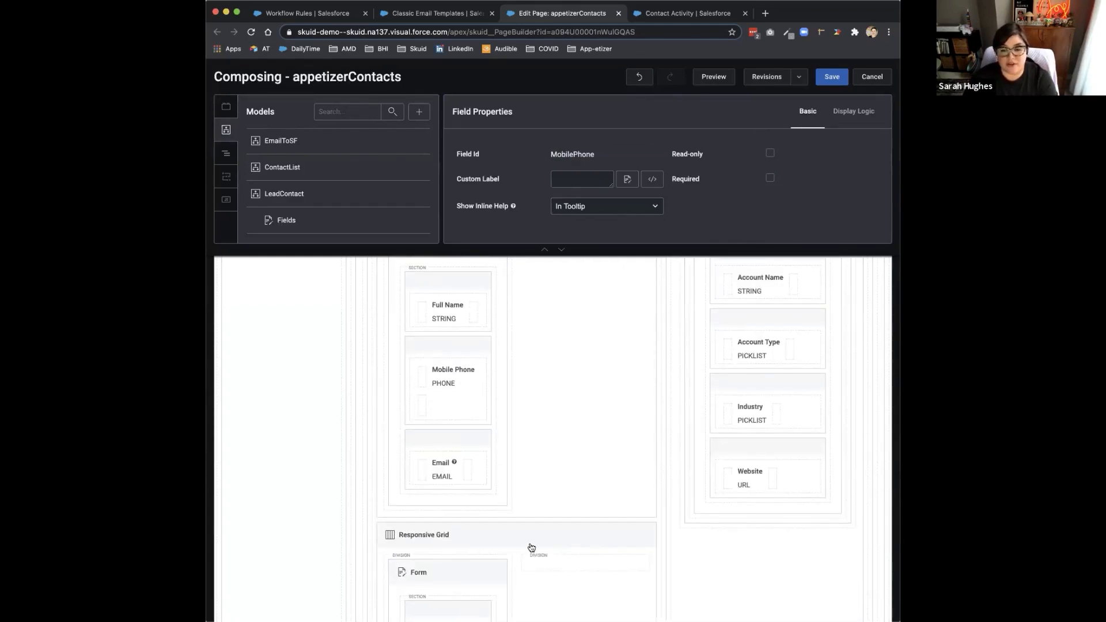
{"action": "left_click", "coordinate": [528, 540]}
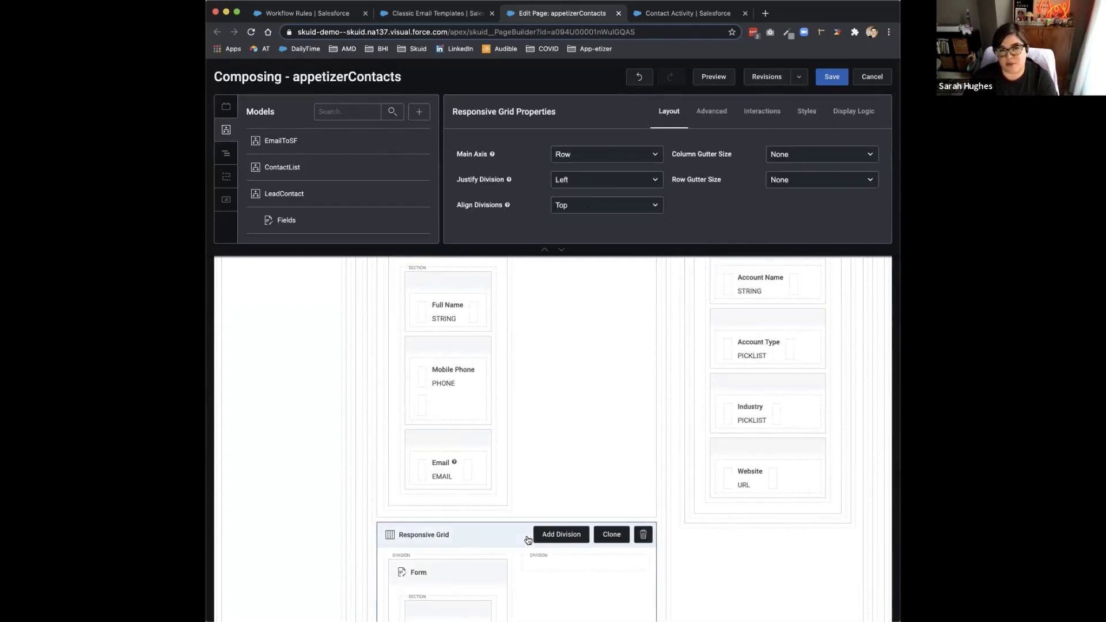
{"action": "scroll", "coordinate": [526, 540], "scroll_direction": "up", "scroll_amount": 5}
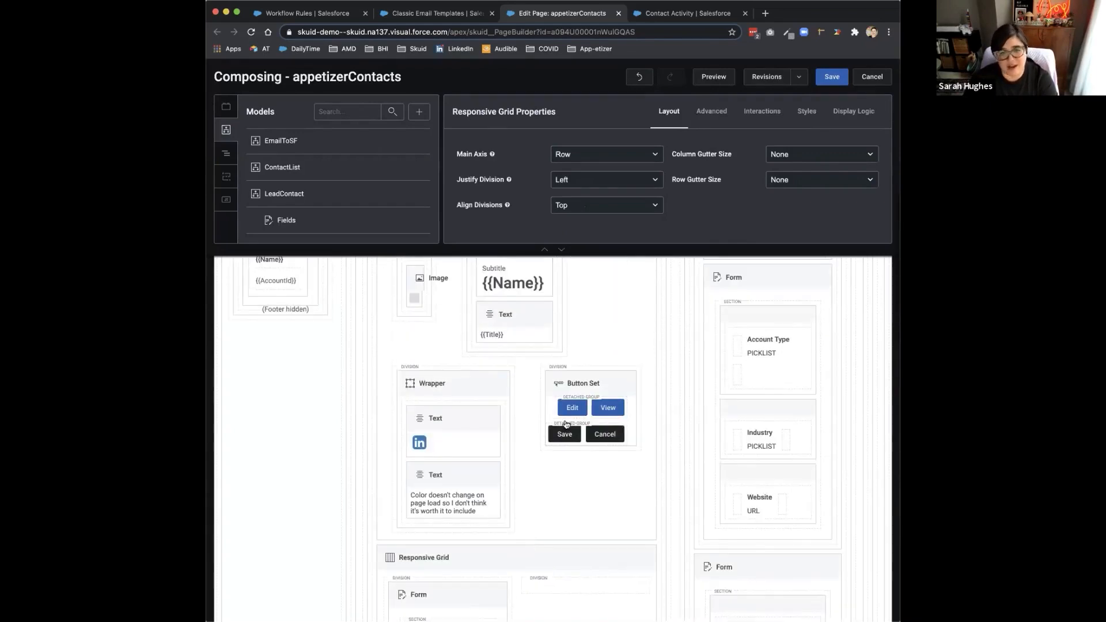
Step: Inspect the Save button's basic properties and compare with the button set on the live Contact Activity page
{"action": "left_click", "coordinate": [557, 439]}
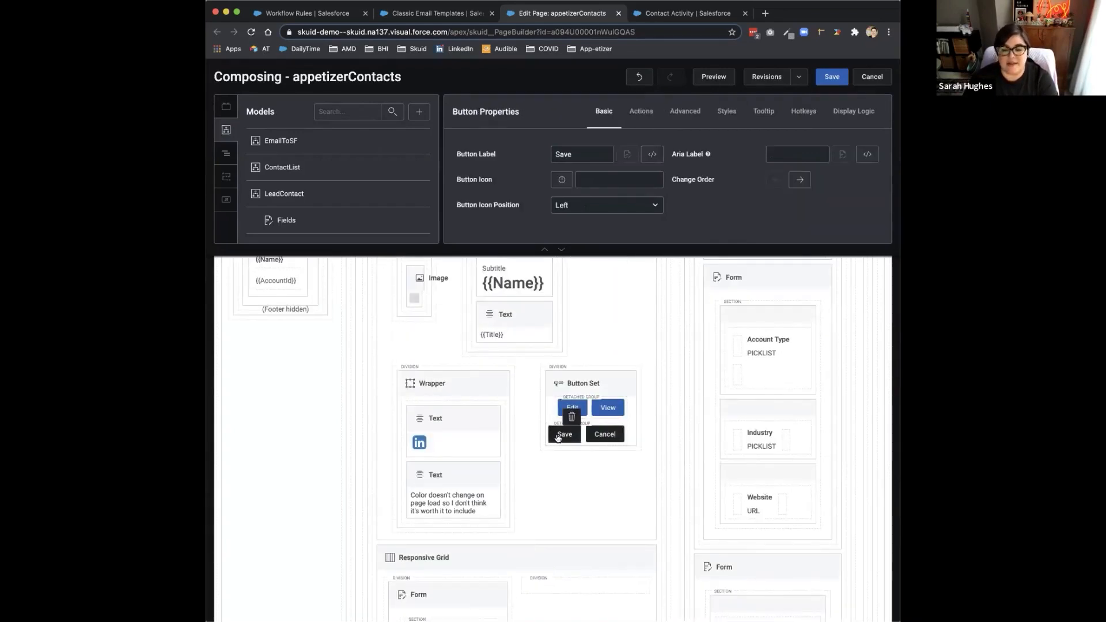
{"action": "left_click", "coordinate": [687, 13]}
{"action": "left_click", "coordinate": [662, 165]}
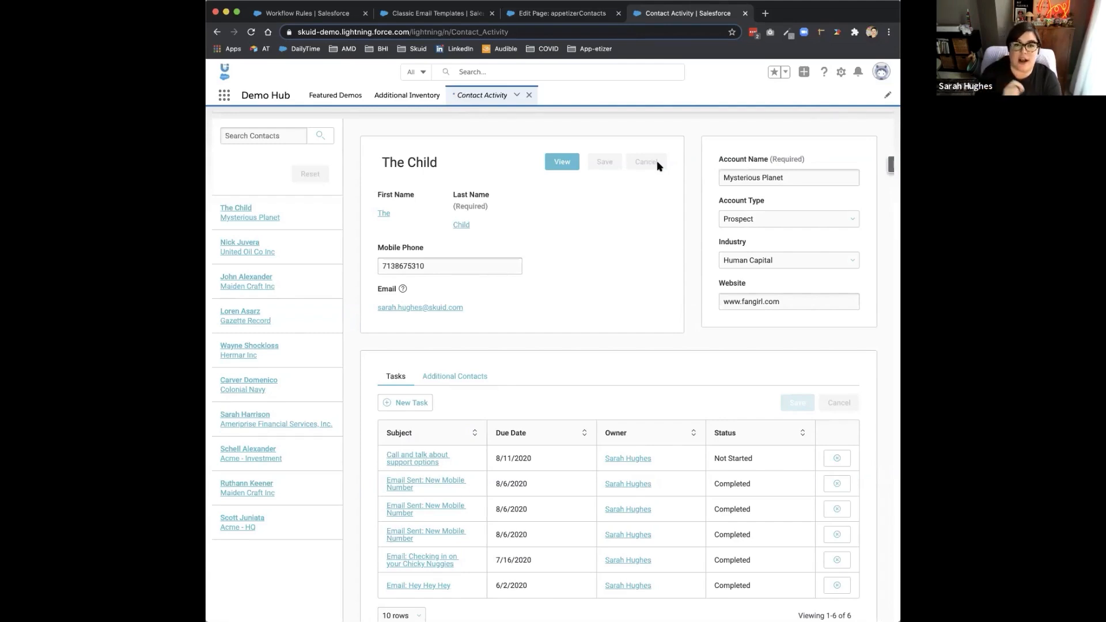
{"action": "left_click", "coordinate": [553, 13]}
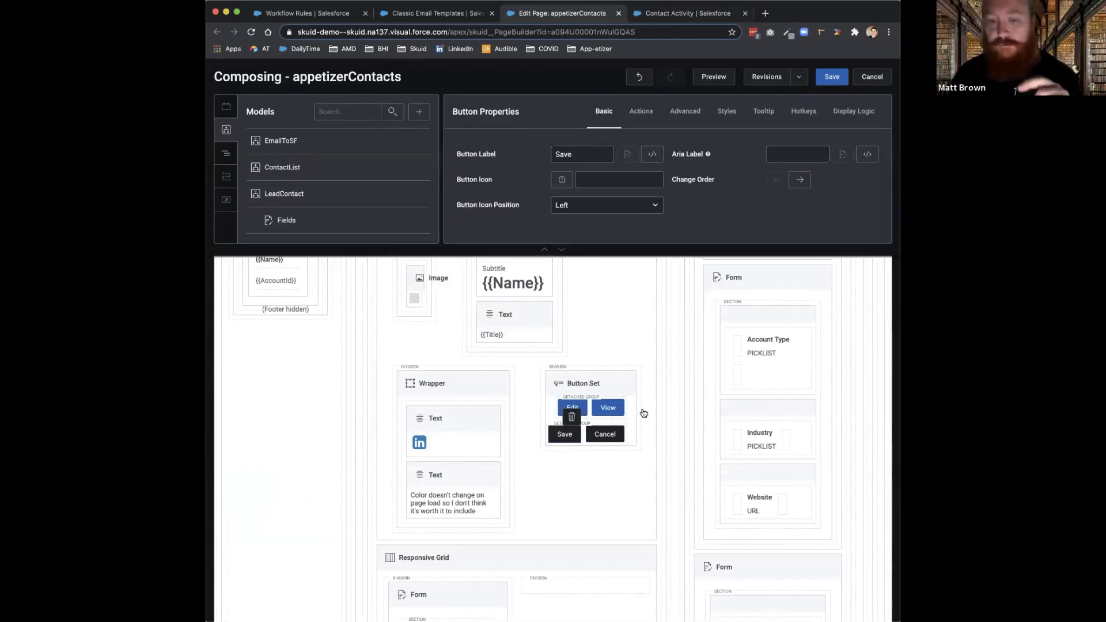
Step: Examine the Save button's Show Modal action and view the Warning modal it is configured to display, closing it when finished
{"action": "scroll", "coordinate": [643, 413], "scroll_direction": "down", "scroll_amount": 2}
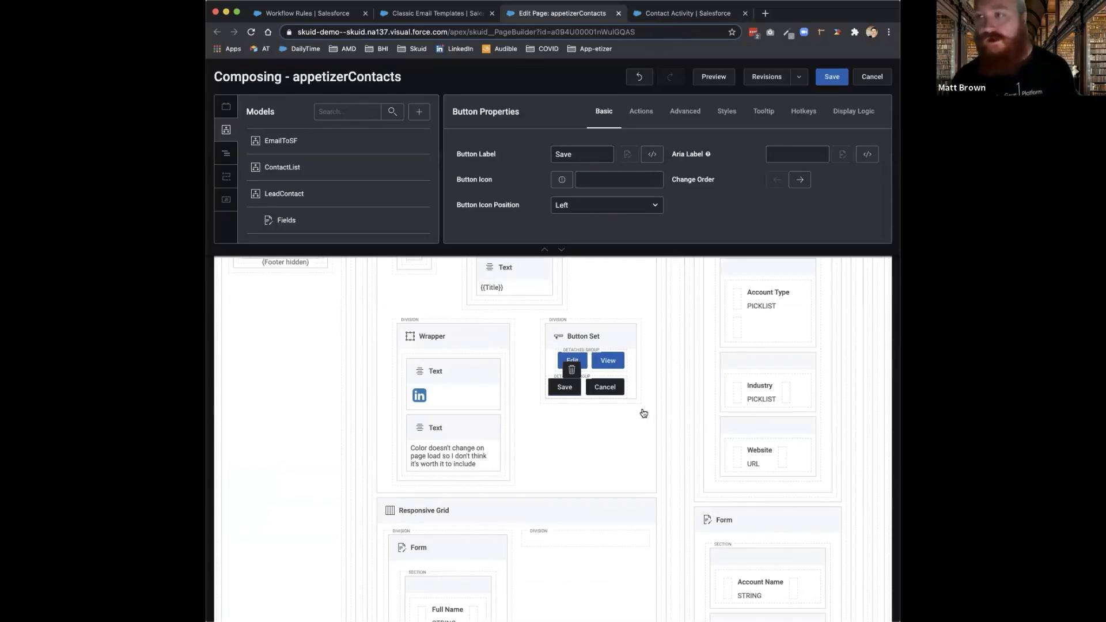
{"action": "scroll", "coordinate": [644, 413], "scroll_direction": "down", "scroll_amount": 2}
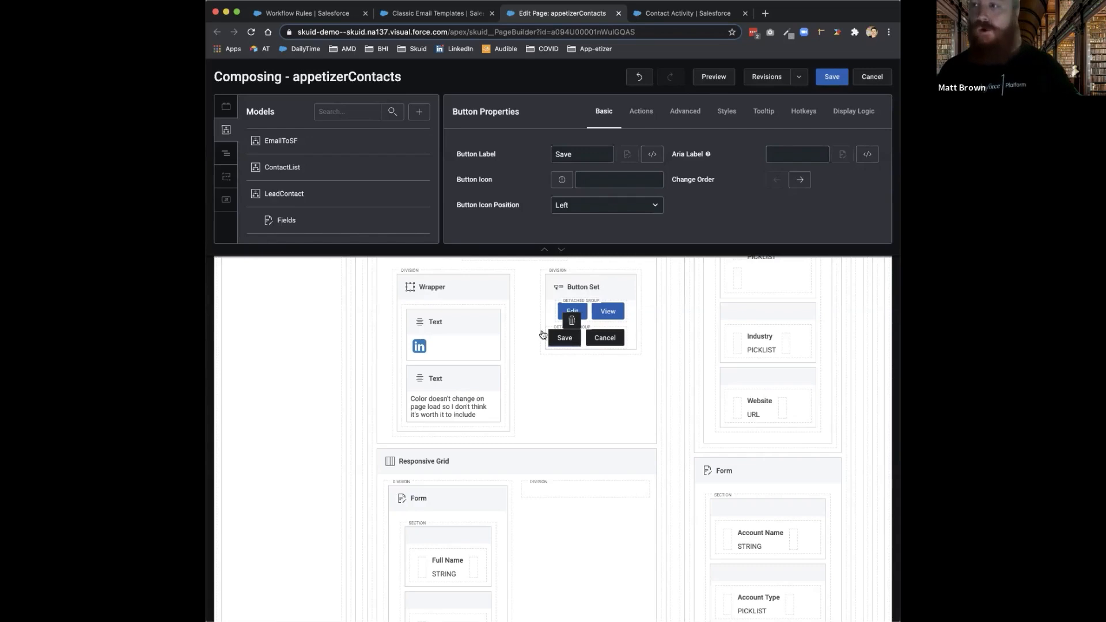
{"action": "left_click", "coordinate": [642, 111]}
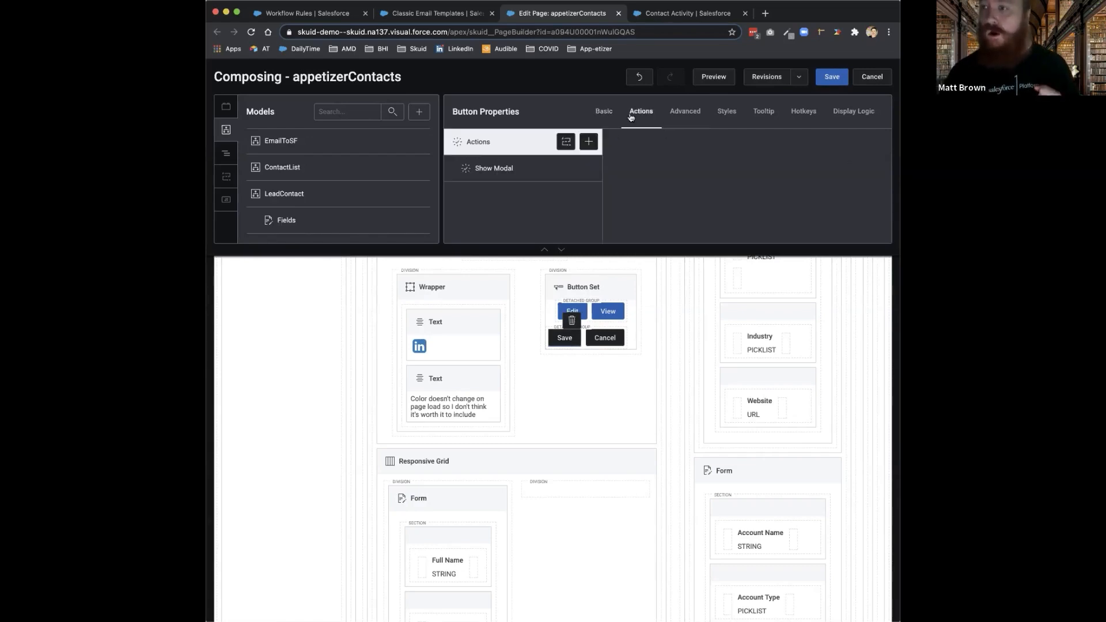
{"action": "left_click", "coordinate": [504, 173]}
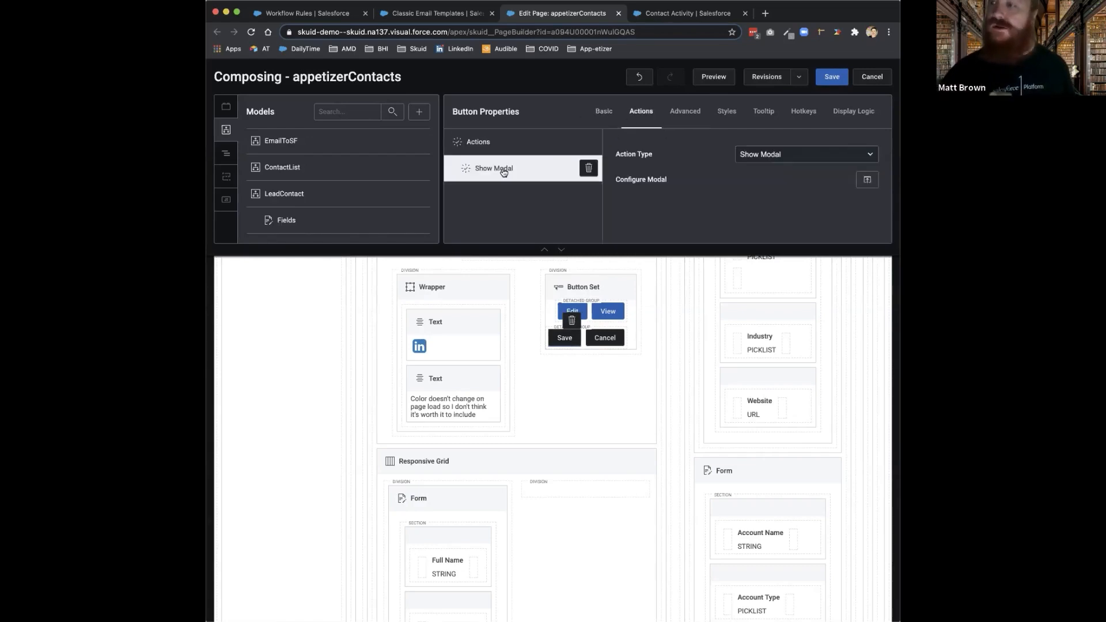
{"action": "left_click", "coordinate": [872, 181]}
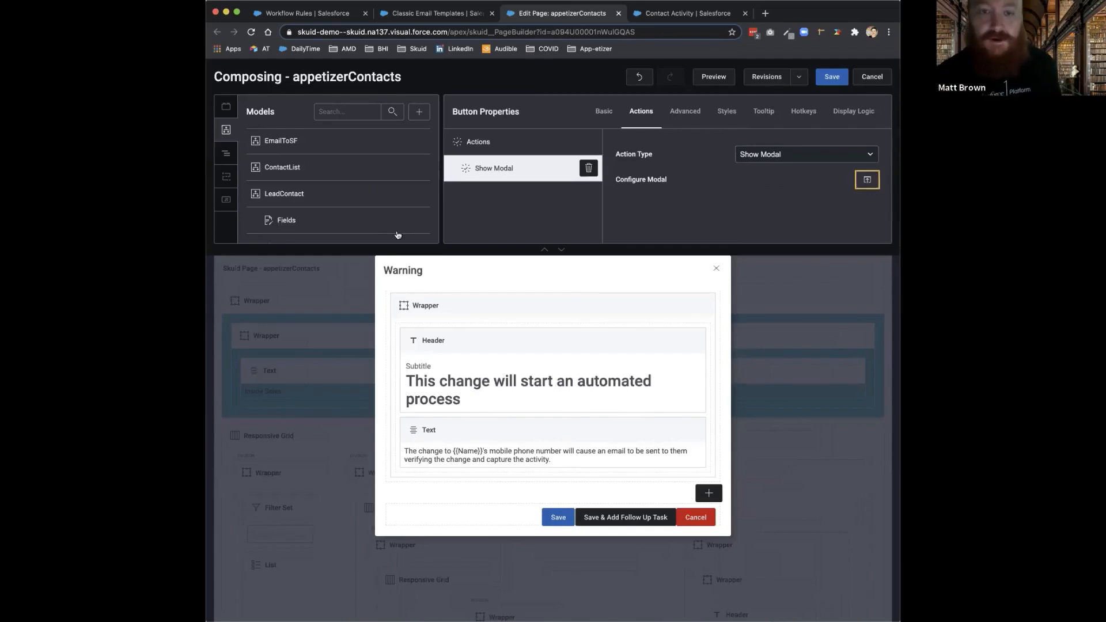
{"action": "left_click", "coordinate": [716, 269]}
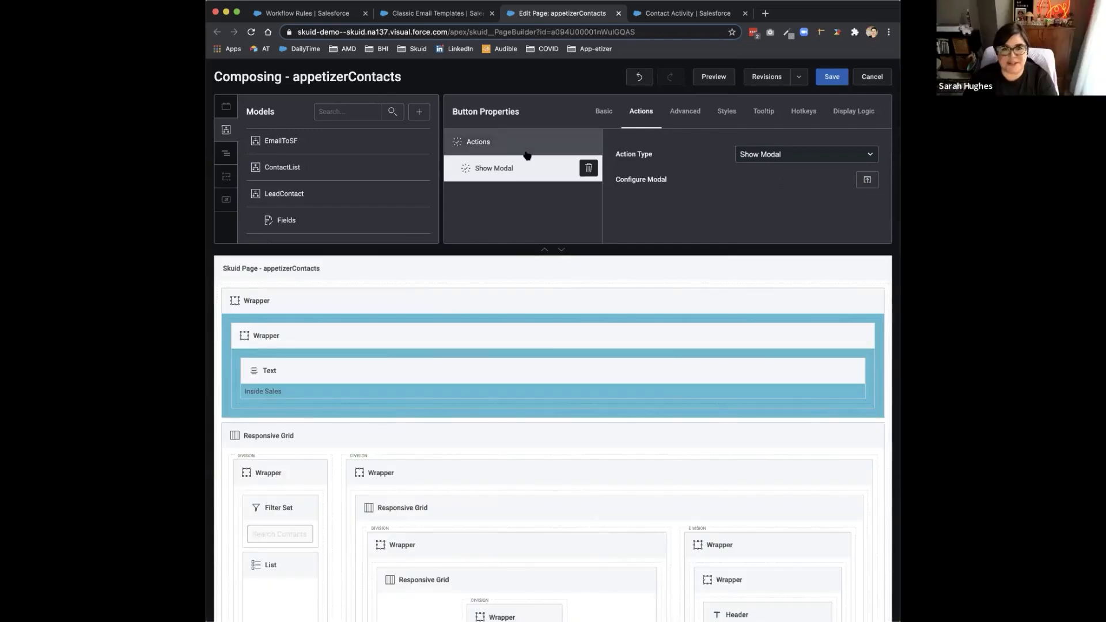
Step: Recheck the Save button's action settings and reopen the Warning modal from its Show Modal action
{"action": "left_click", "coordinate": [505, 149]}
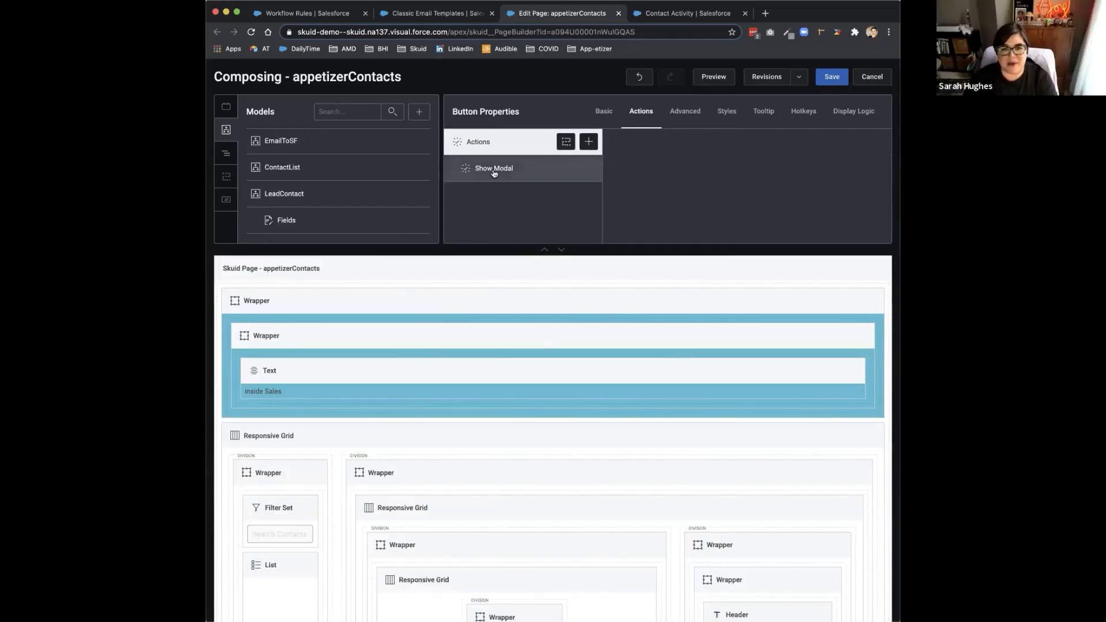
{"action": "left_click", "coordinate": [601, 112]}
{"action": "left_click", "coordinate": [639, 114]}
{"action": "left_click", "coordinate": [498, 174]}
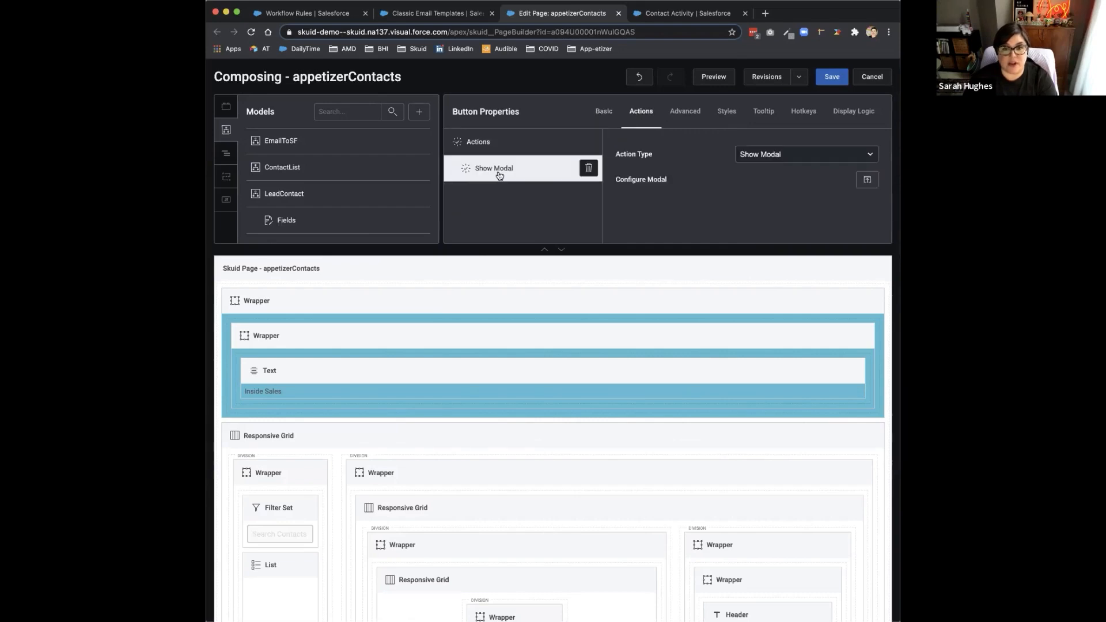
{"action": "left_click", "coordinate": [867, 180]}
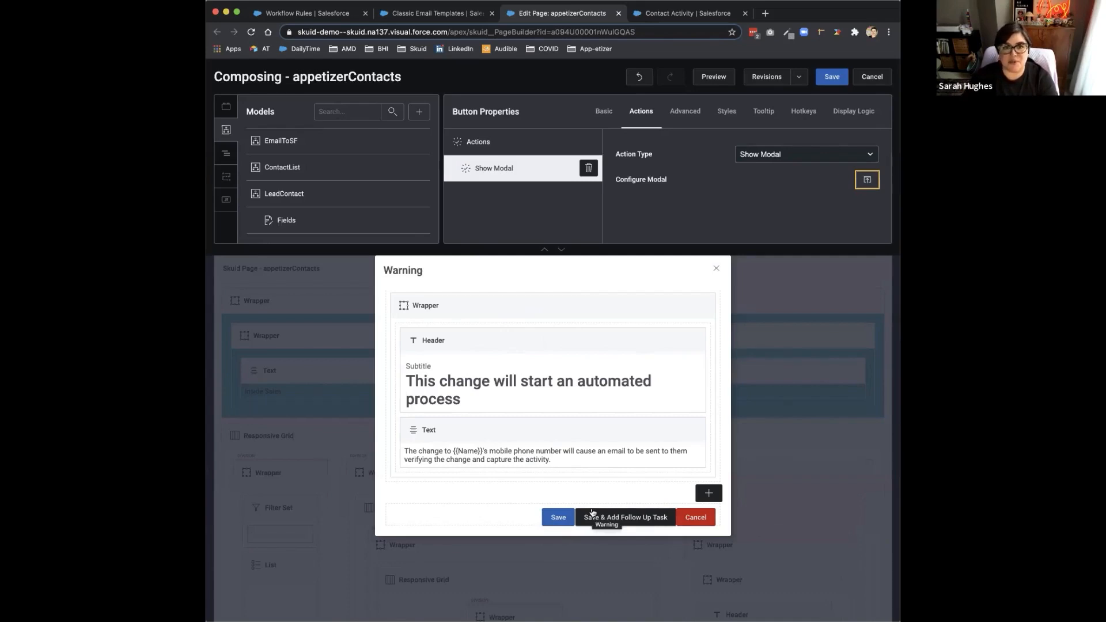
Step: Inspect the Run: SaveContactAndAccount action on the Warning modal's Save button and bring up the page's list of action sequences
{"action": "left_click", "coordinate": [543, 518]}
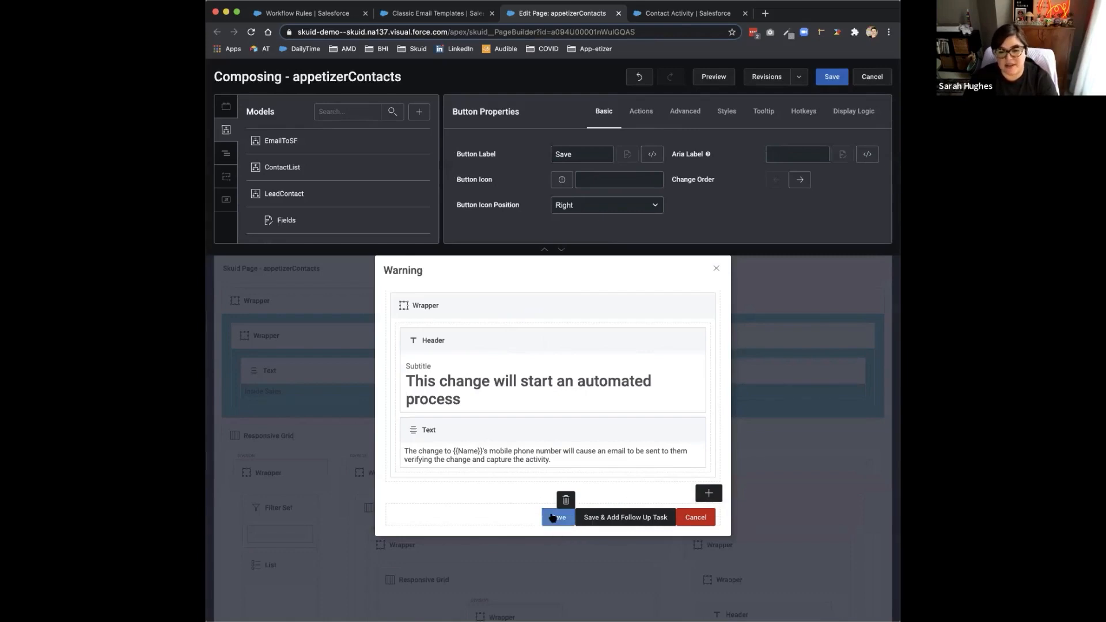
{"action": "left_click", "coordinate": [648, 114]}
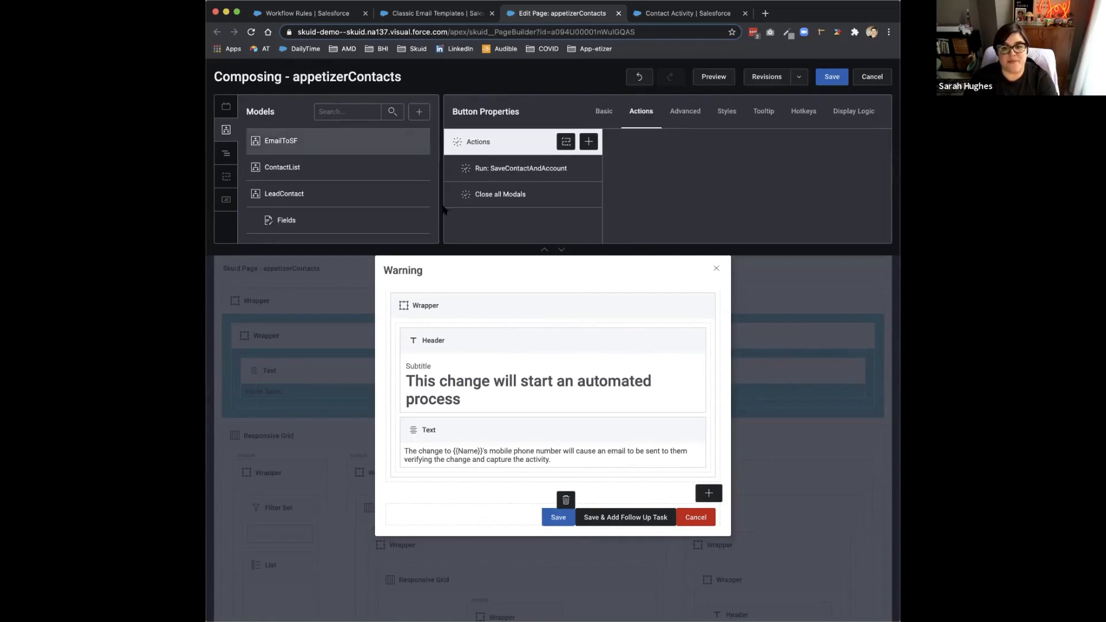
{"action": "left_click", "coordinate": [499, 172]}
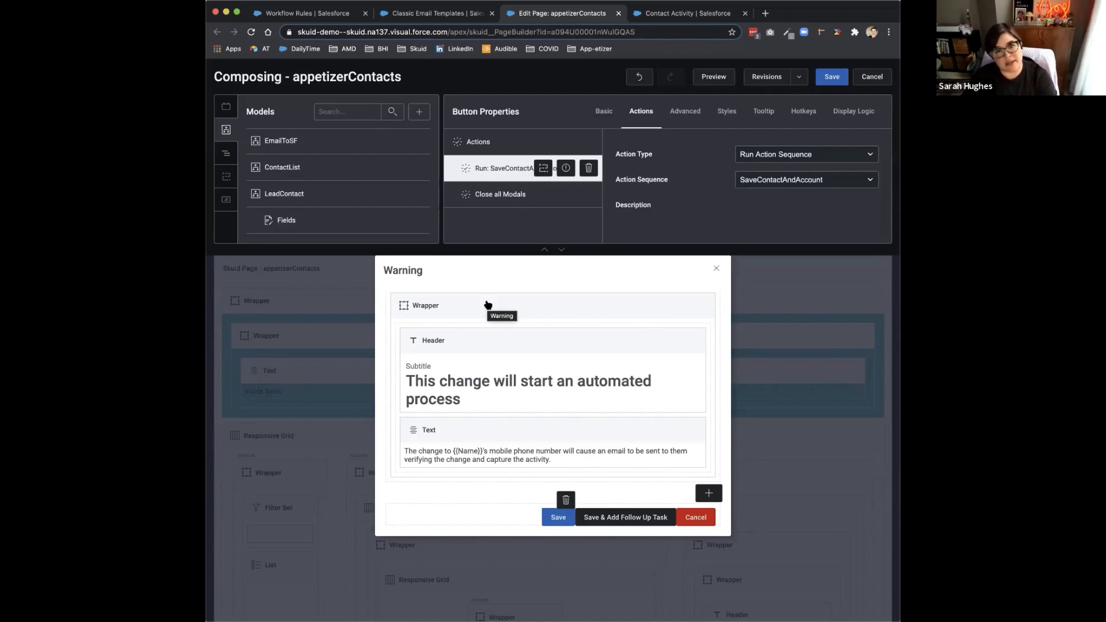
{"action": "left_click", "coordinate": [225, 176]}
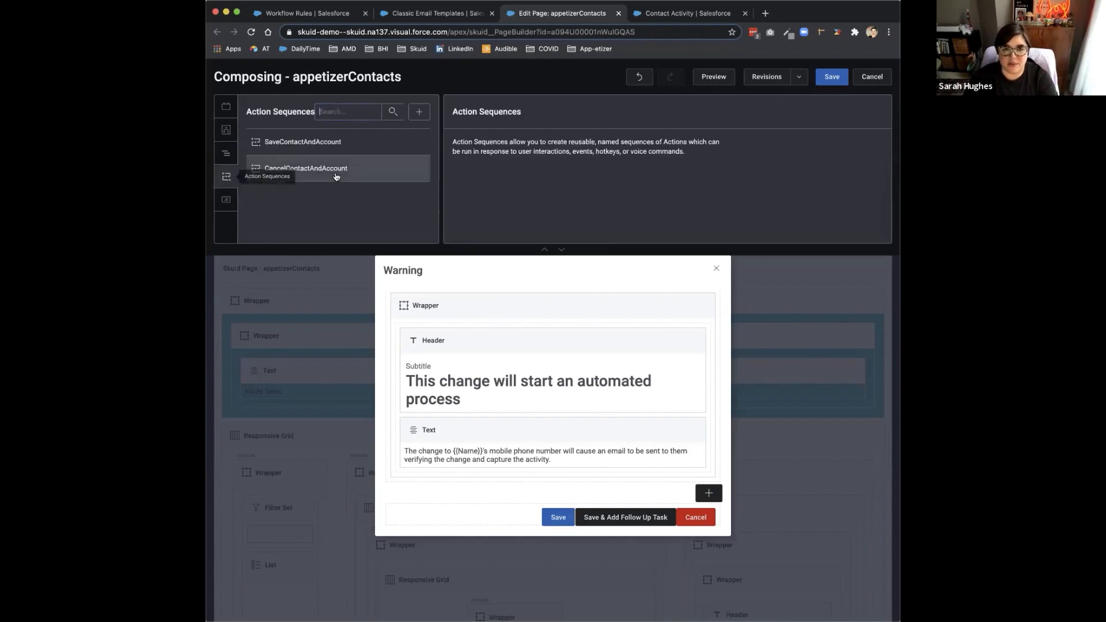
Step: Examine the save-changes action of the SaveContactAndAccount sequence, including the choice of models it saves
{"action": "left_click", "coordinate": [301, 151]}
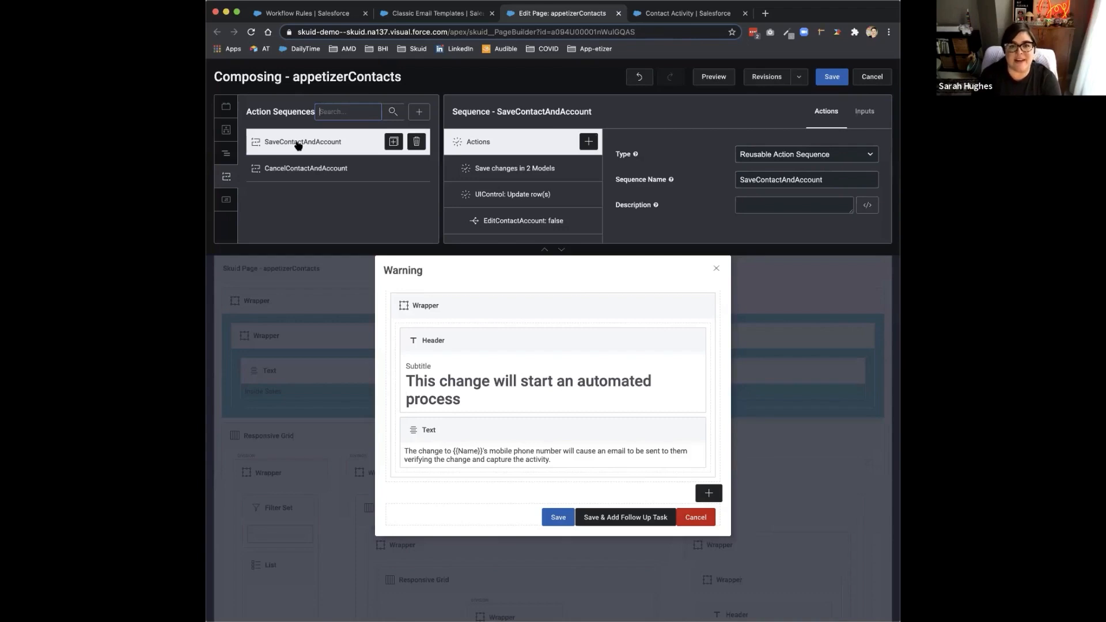
{"action": "left_click", "coordinate": [510, 168]}
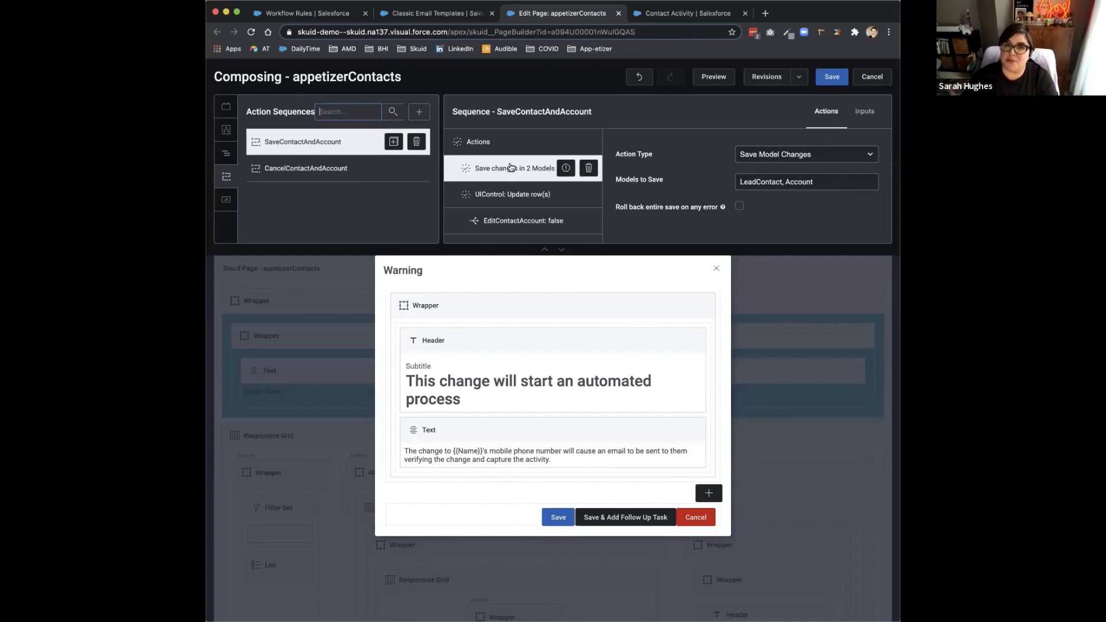
{"action": "left_click", "coordinate": [780, 184]}
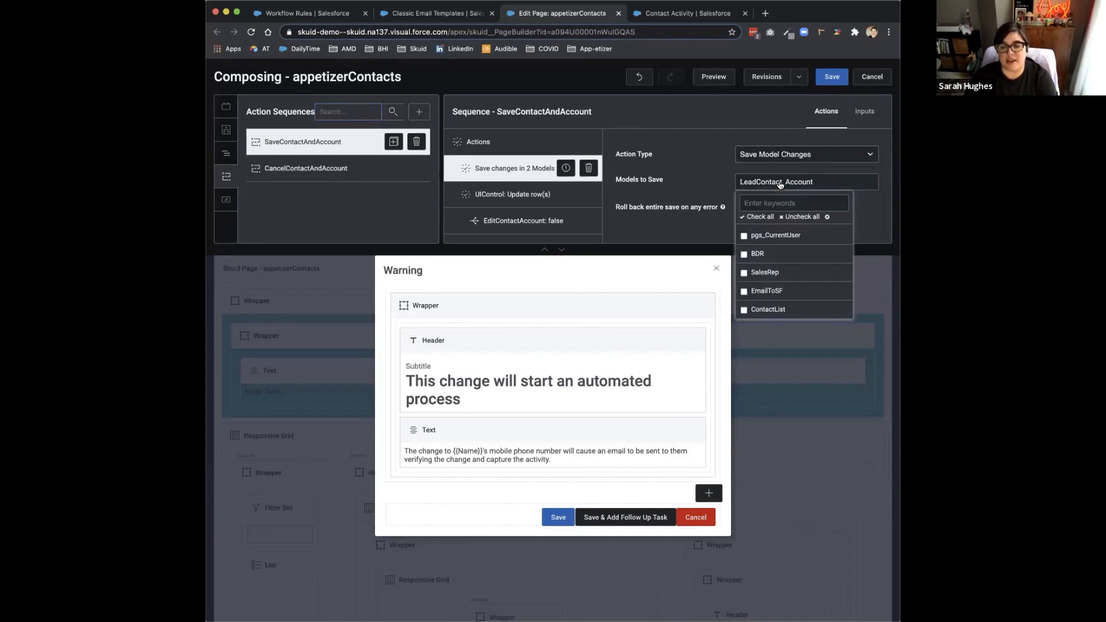
{"action": "left_click", "coordinate": [719, 176]}
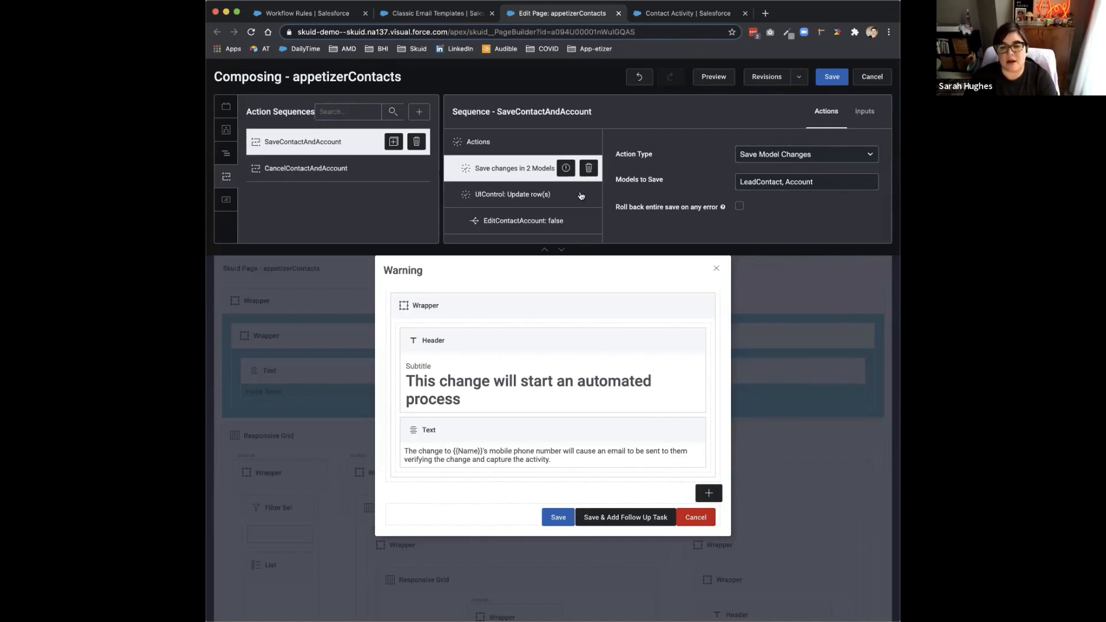
Step: Inspect the sequence's UIControl Update Row(s) action and the value settings of its EditContactAccount field
{"action": "left_click", "coordinate": [529, 199]}
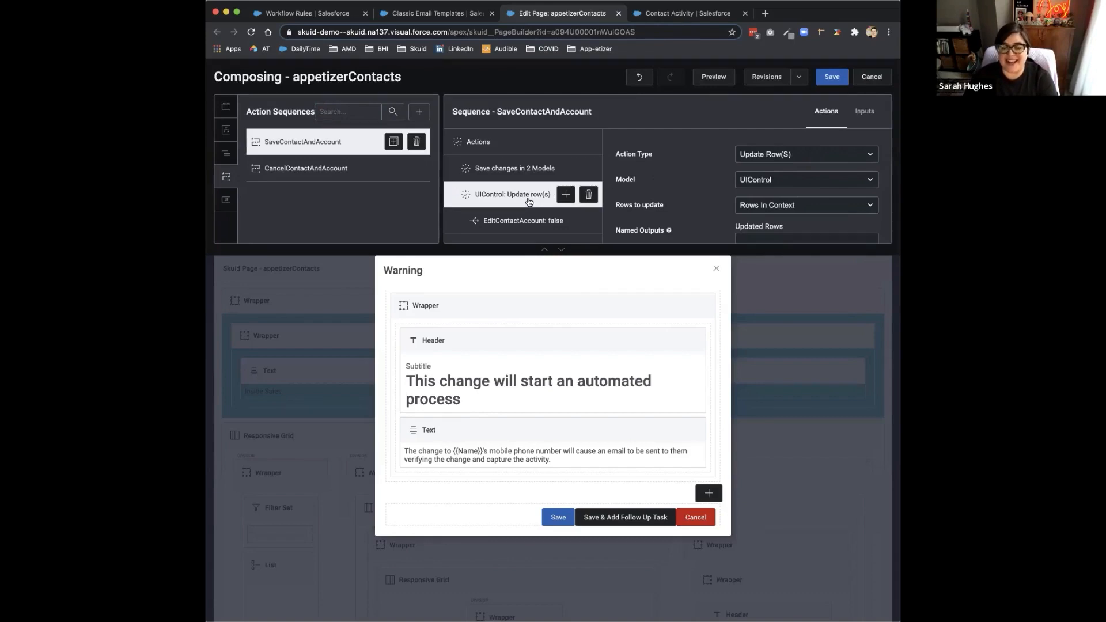
{"action": "scroll", "coordinate": [514, 189], "scroll_direction": "down", "scroll_amount": 3}
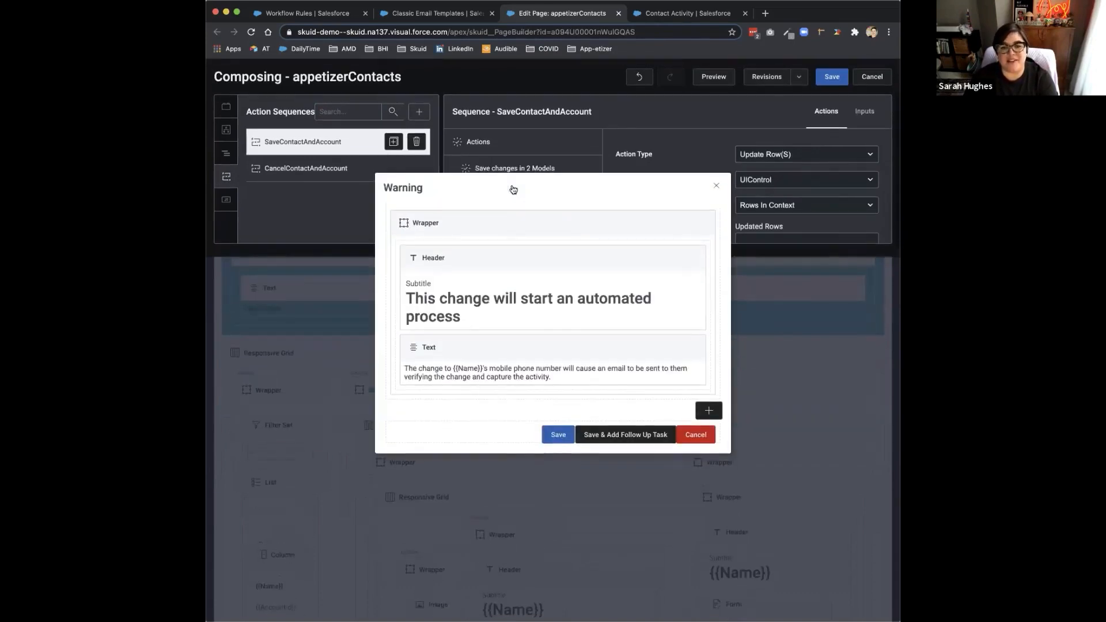
{"action": "scroll", "coordinate": [513, 189], "scroll_direction": "up", "scroll_amount": 3}
{"action": "left_click", "coordinate": [513, 252]}
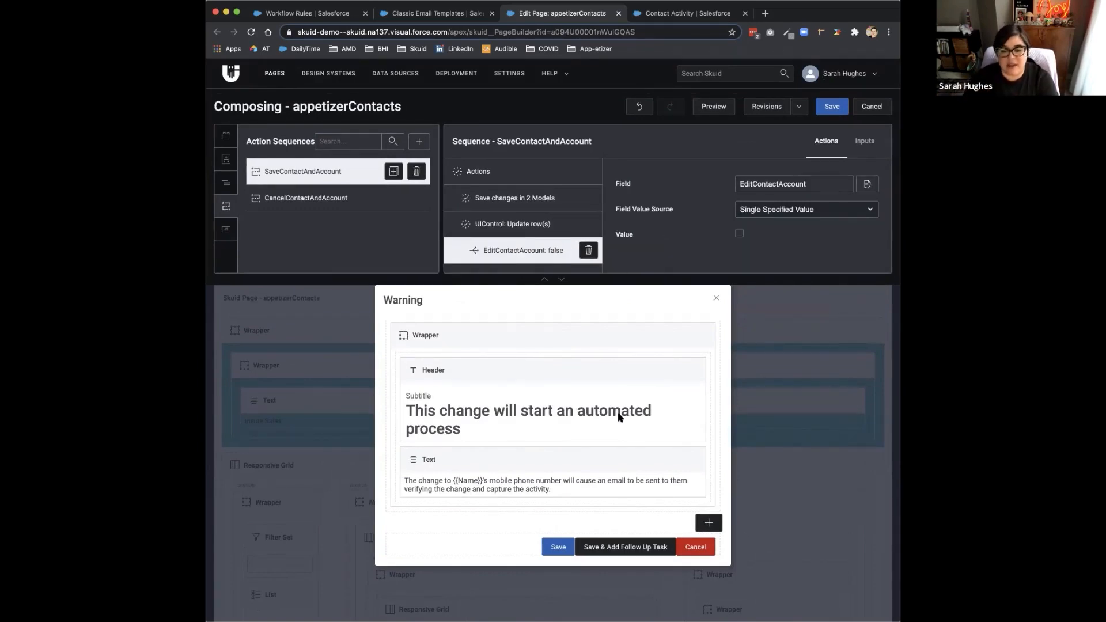
Step: Review the list of actions configured on the Warning modal's Save button
{"action": "left_click", "coordinate": [555, 551]}
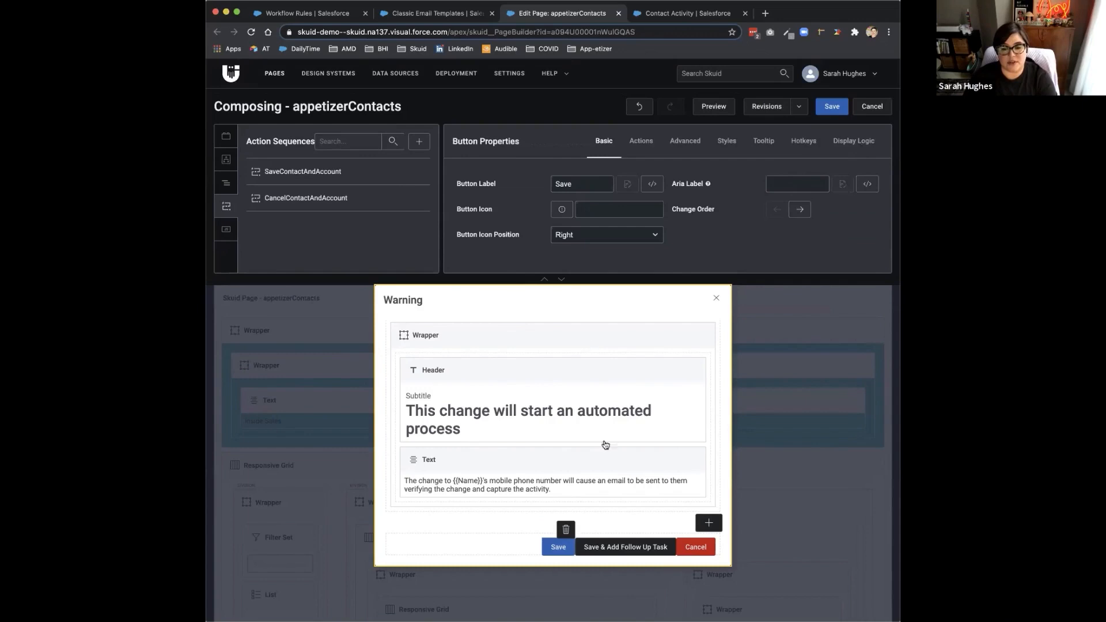
{"action": "left_click", "coordinate": [641, 142]}
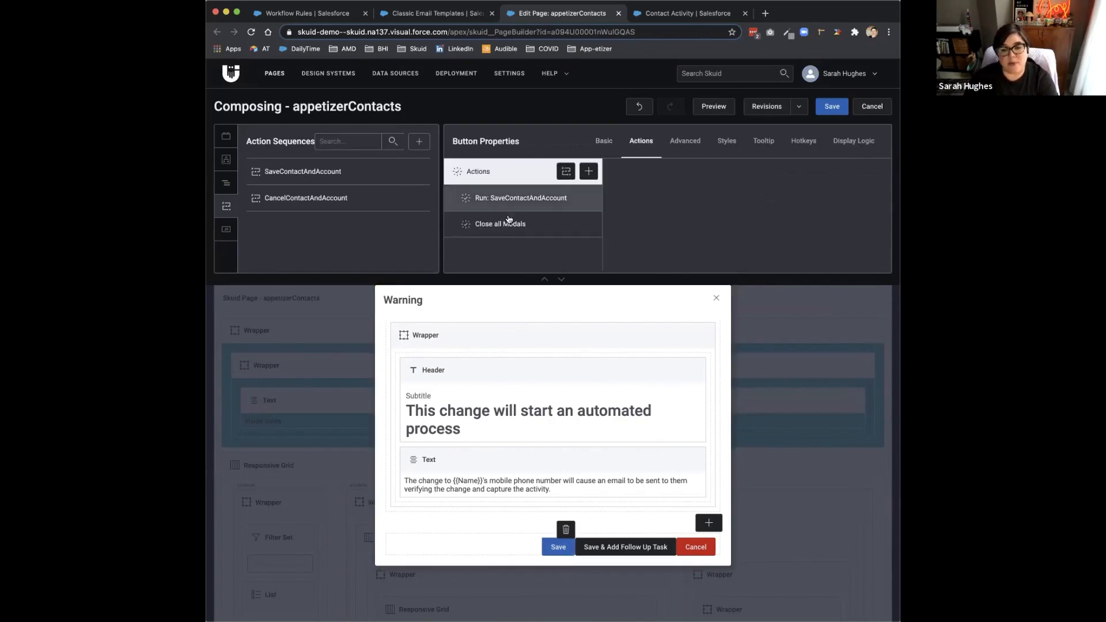